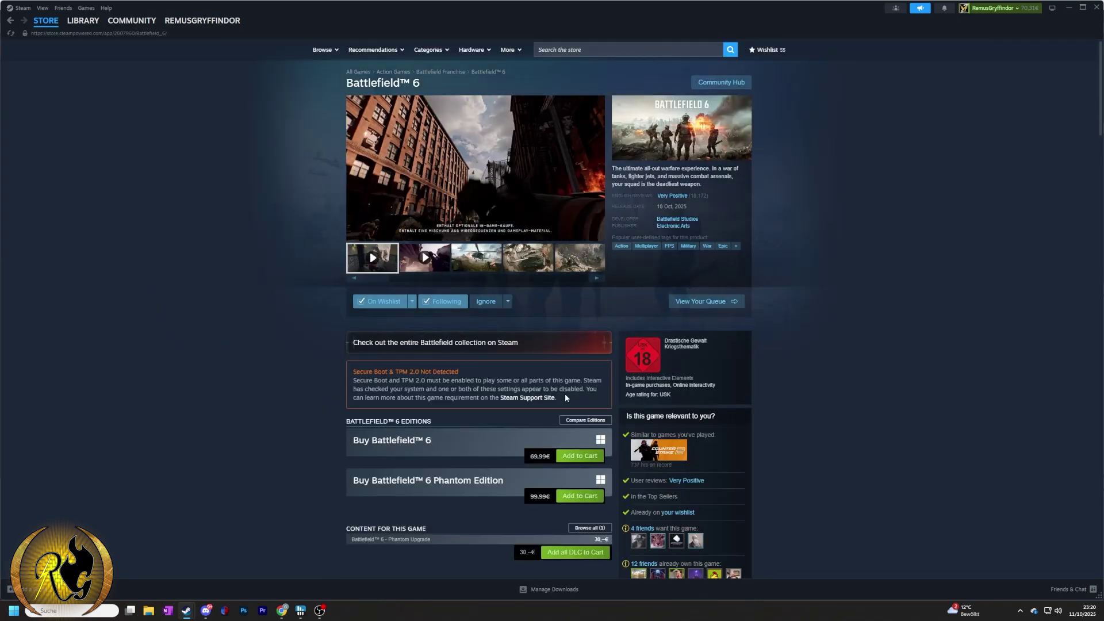
- Highlight the Battlefield 6 warning that Secure Boot and TPM 2.0 were not detected
left_click_drag(565, 396, 446, 380)
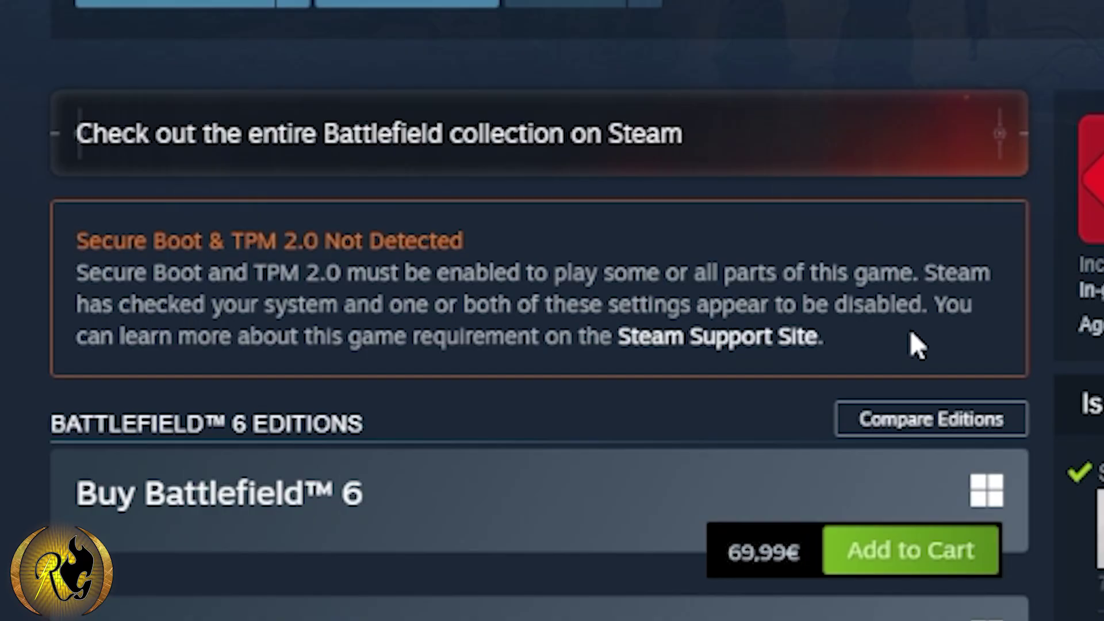
- Open the Steam Support Site article on Secure Boot and TPM 2.0 from the warning notice
left_click(802, 345)
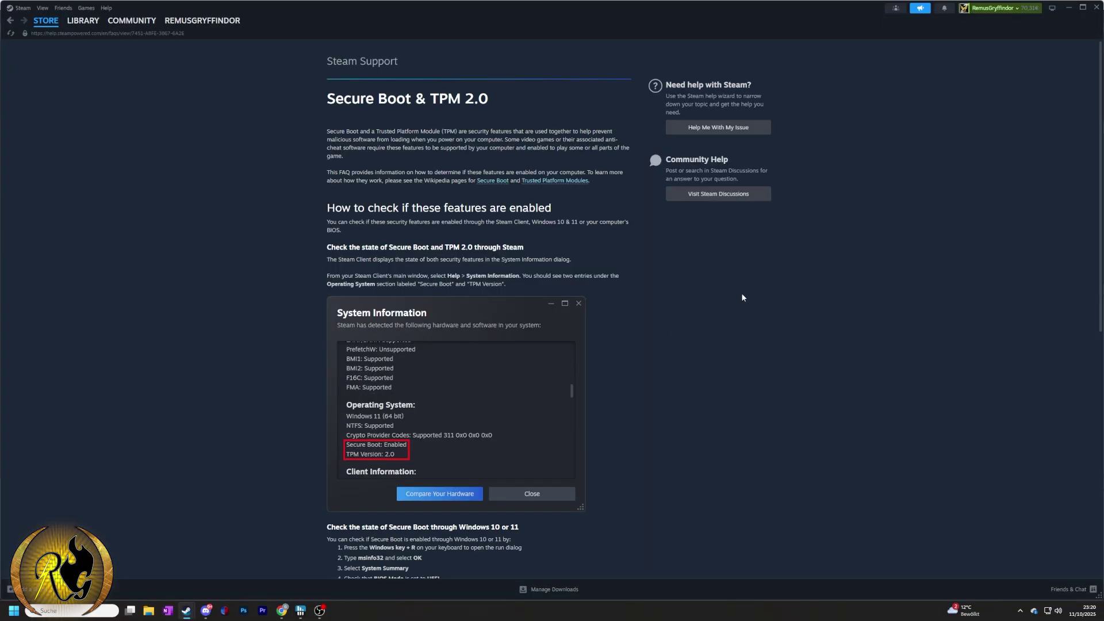
scroll(742, 303, "down", 2)
scroll(741, 311, "down", 2)
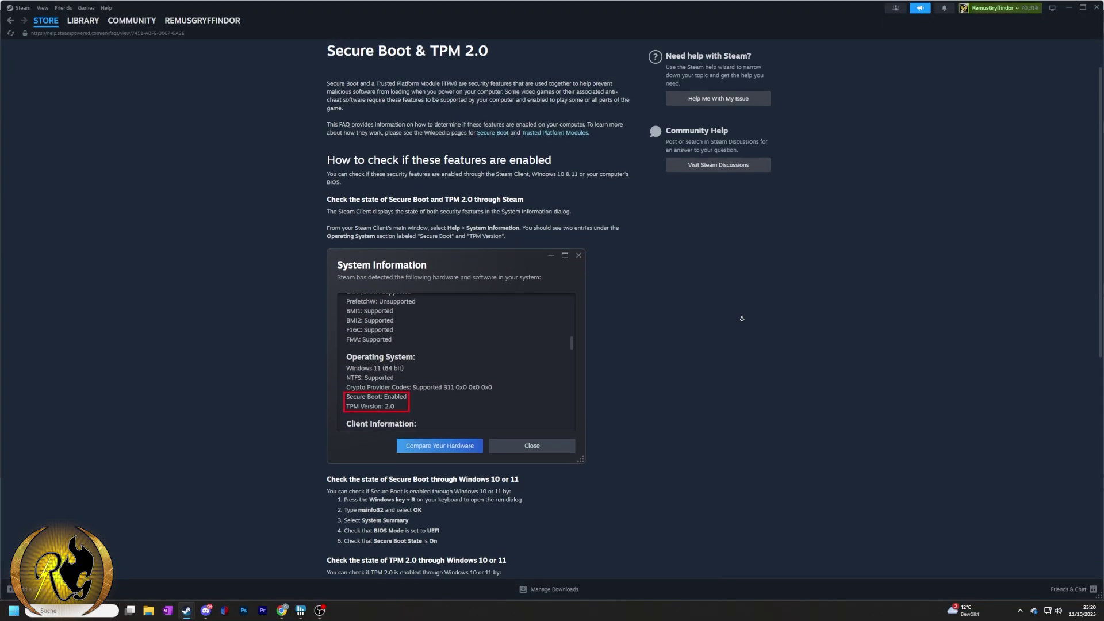
scroll(743, 317, "down", 2)
scroll(743, 325, "down", 2)
scroll(743, 324, "down", 2)
scroll(745, 323, "down", 2)
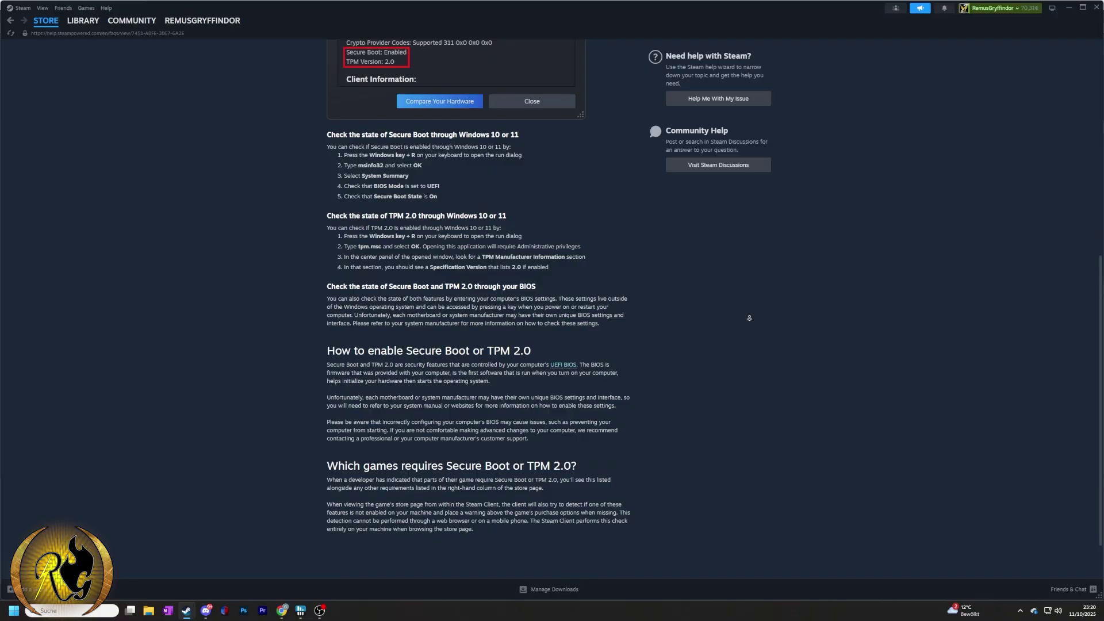
scroll(749, 321, "down", 1)
scroll(752, 318, "down", 1)
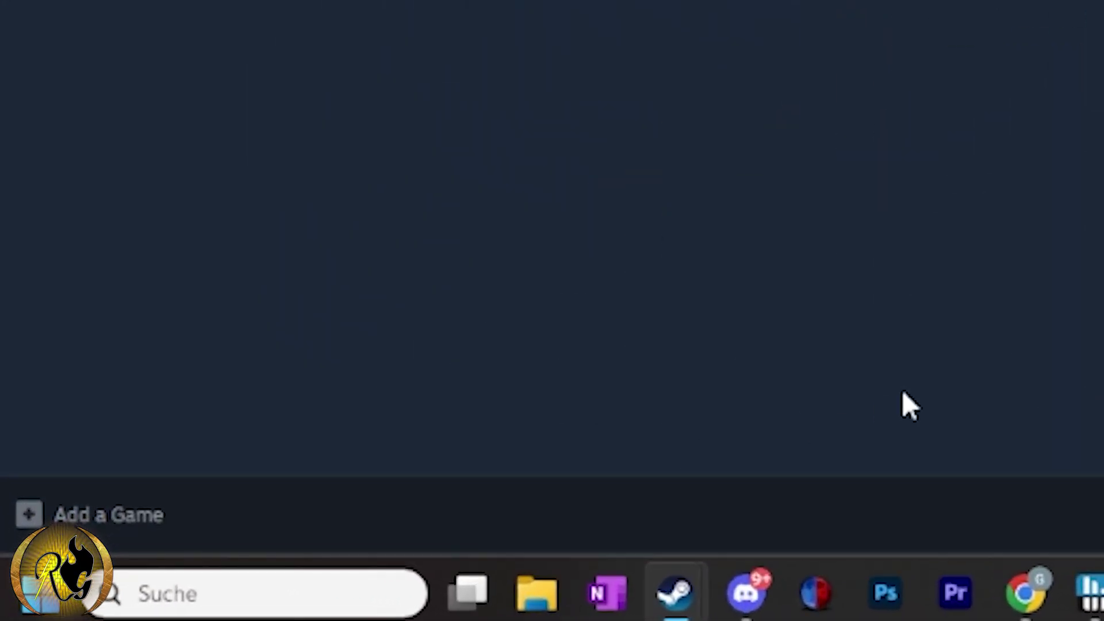
key("super+r")
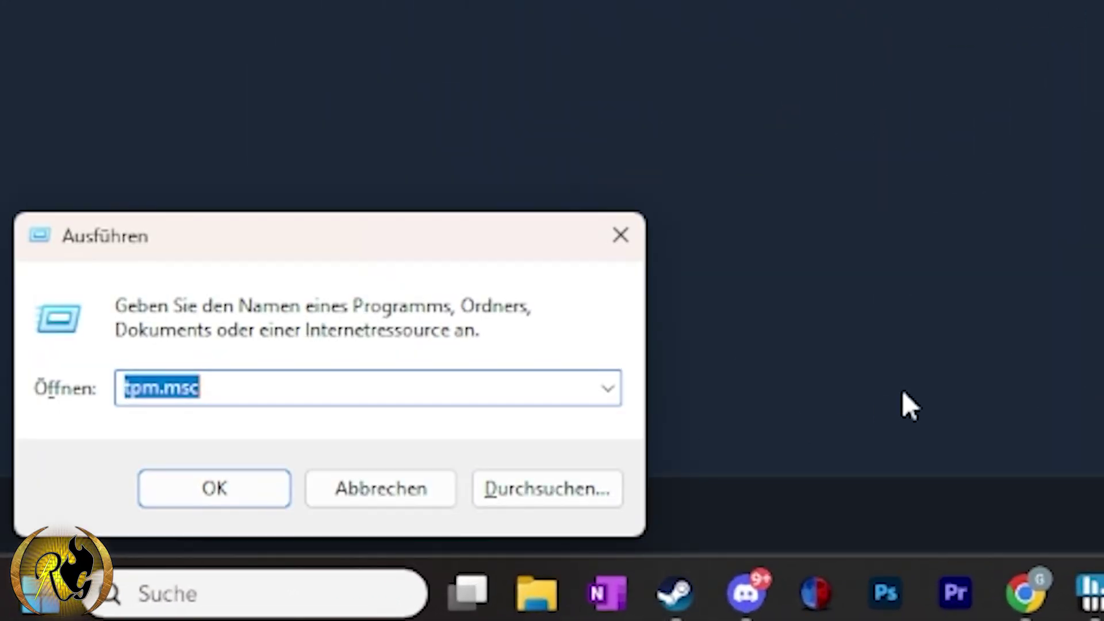
left_click(215, 489)
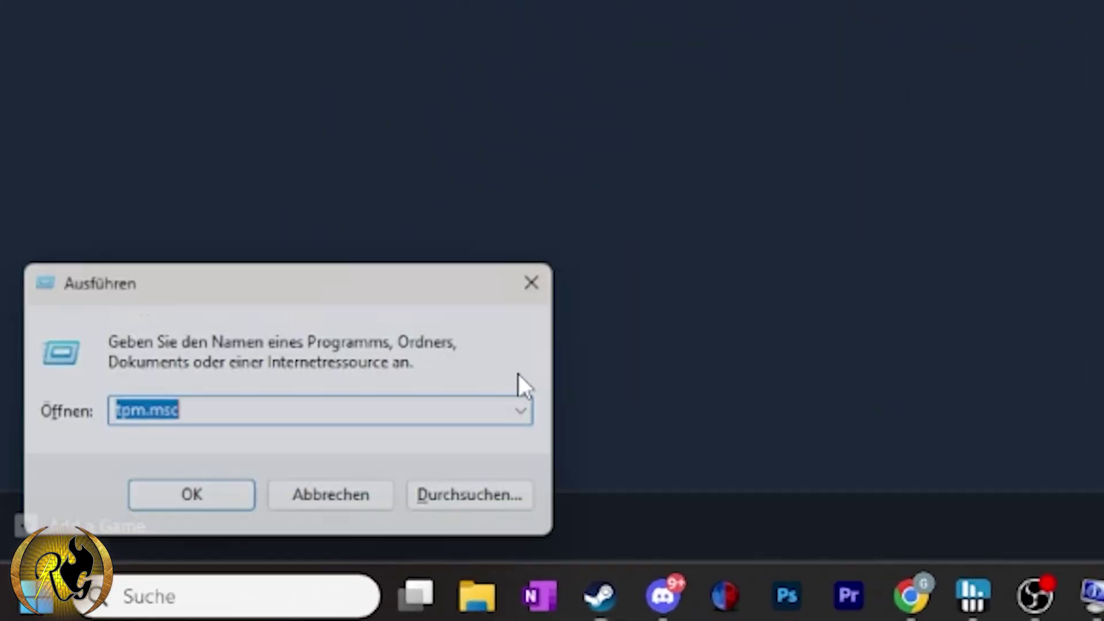
type("ms")
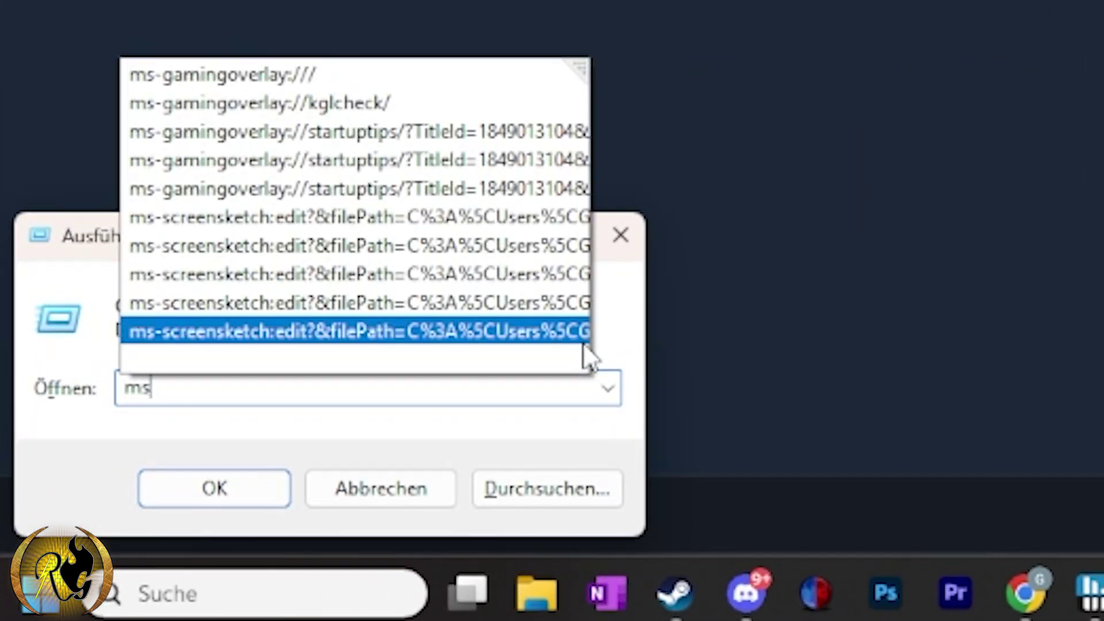
type("info32")
- Launch msinfo32 and check that BIOS mode is UEFI and Secure Boot state is Aus
key("Return")
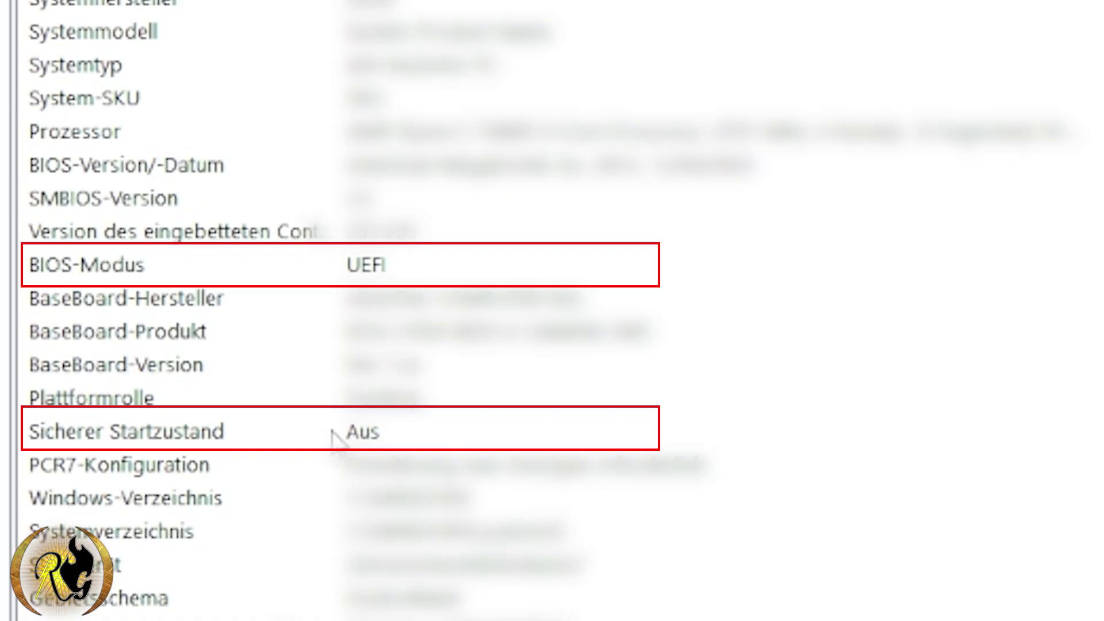
left_click(362, 436)
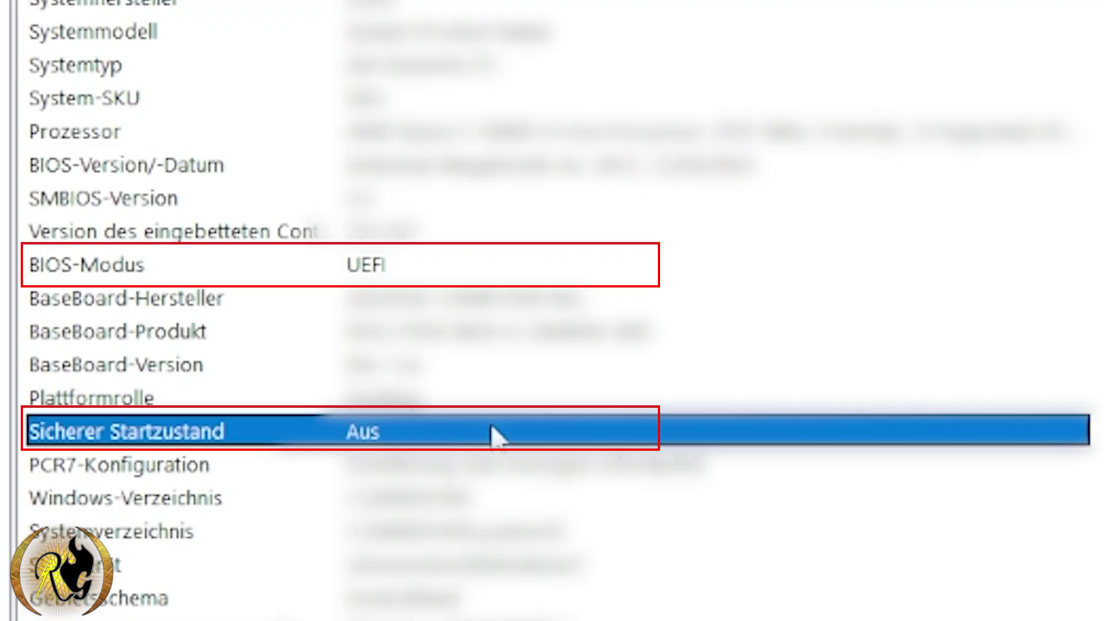
left_click(481, 270)
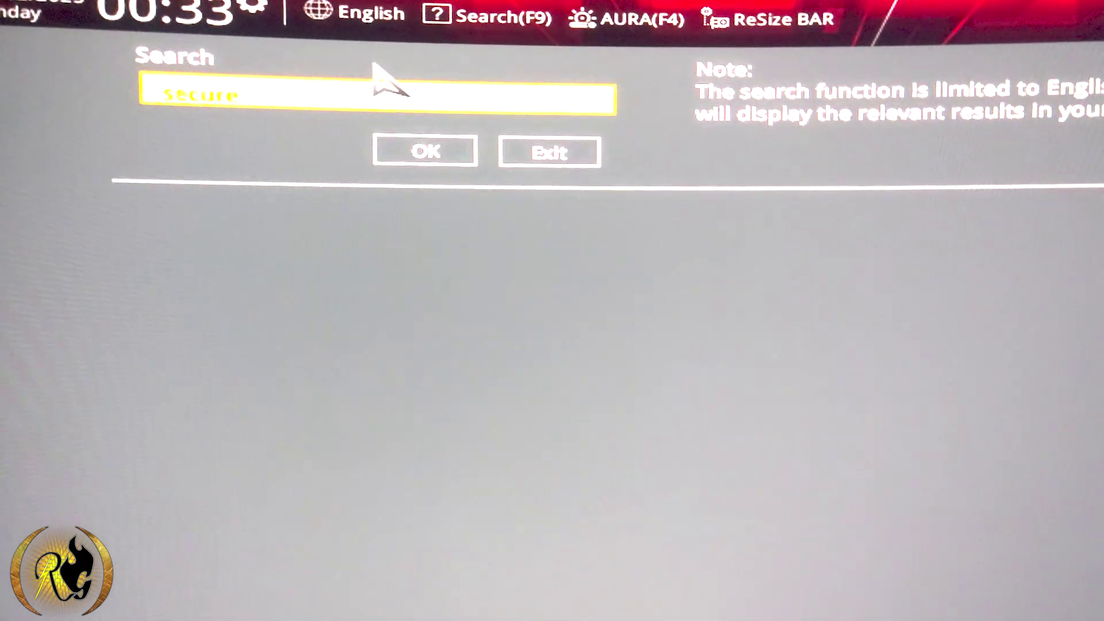
- Search the BIOS for 'secure' and change Secure Boot Mode from Custom to Standard
key("Return")
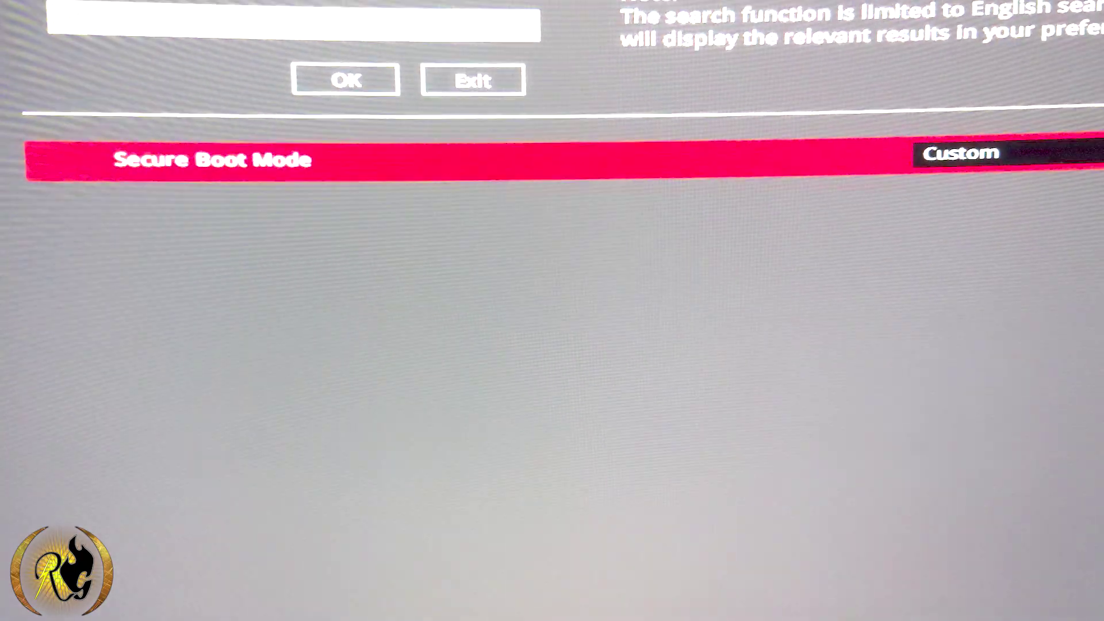
left_click(993, 169)
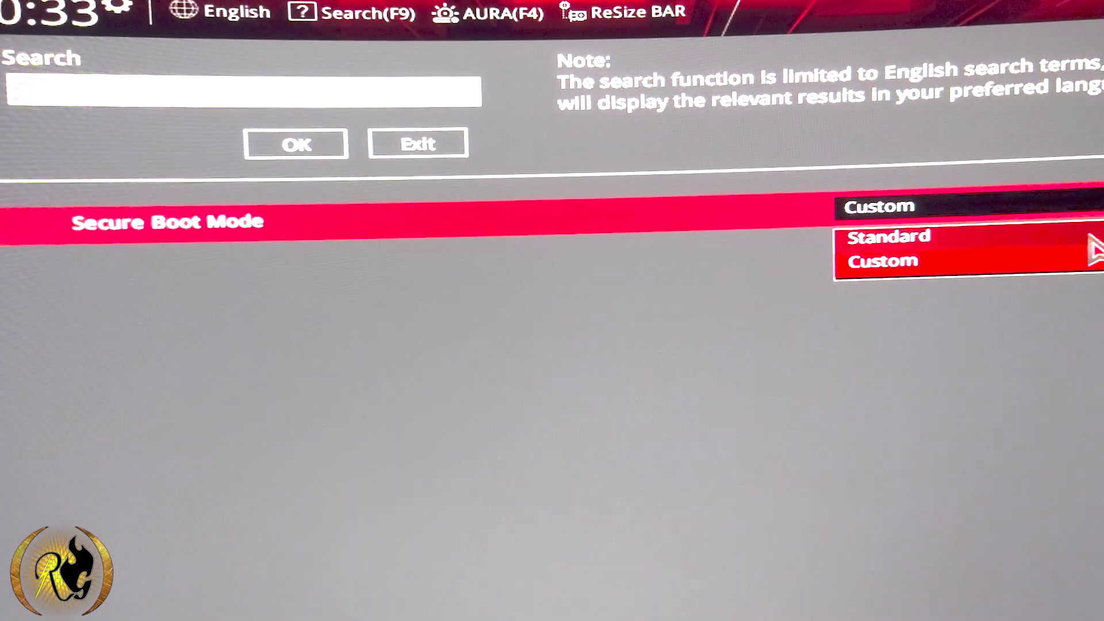
left_click(890, 231)
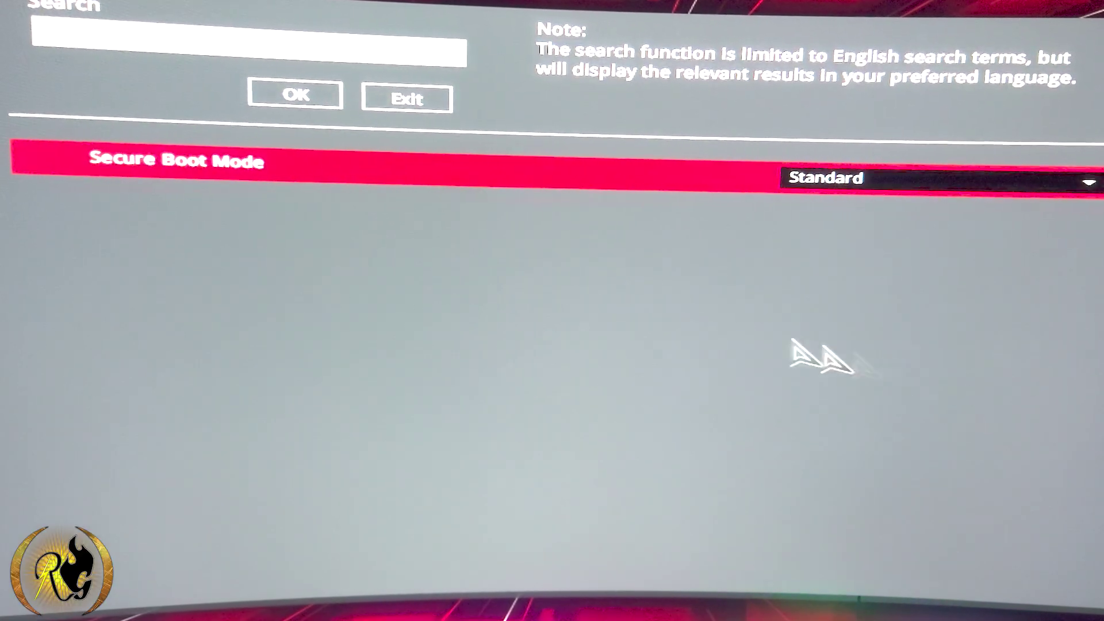
- On the Secure Boot page, set OS Type to Windows UEFI mode and keep Secure Boot Mode Standard
left_click(292, 92)
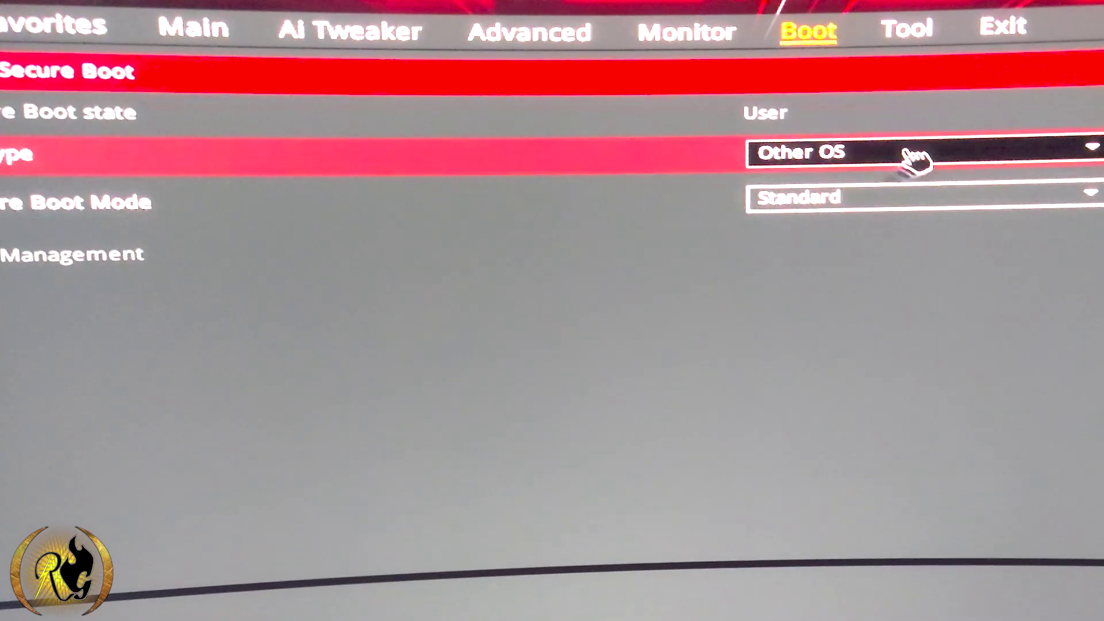
left_click(912, 153)
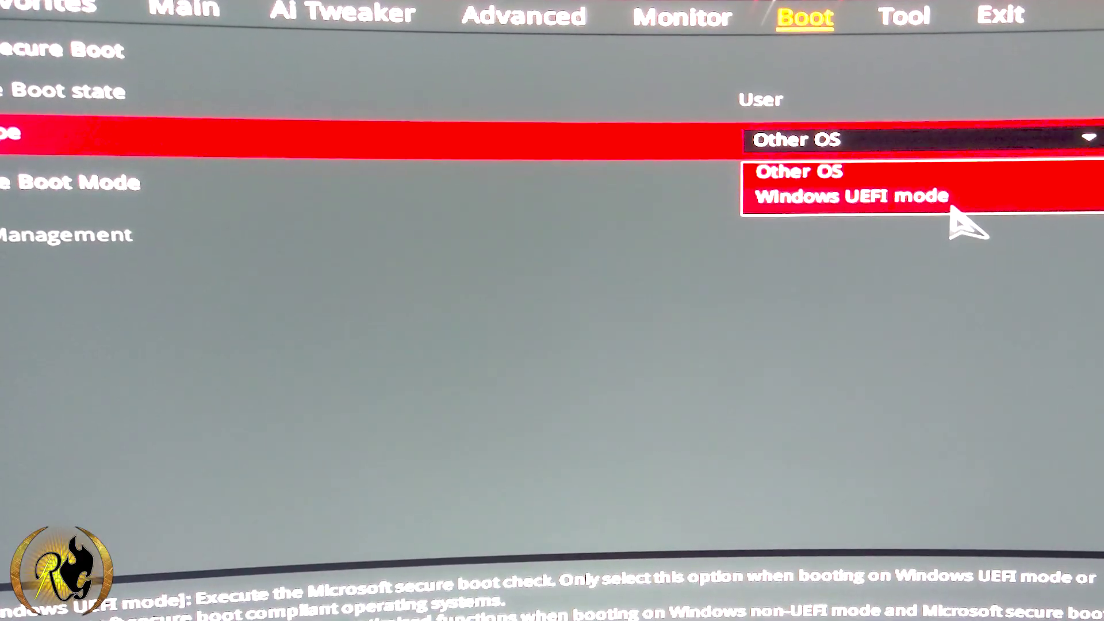
left_click(956, 200)
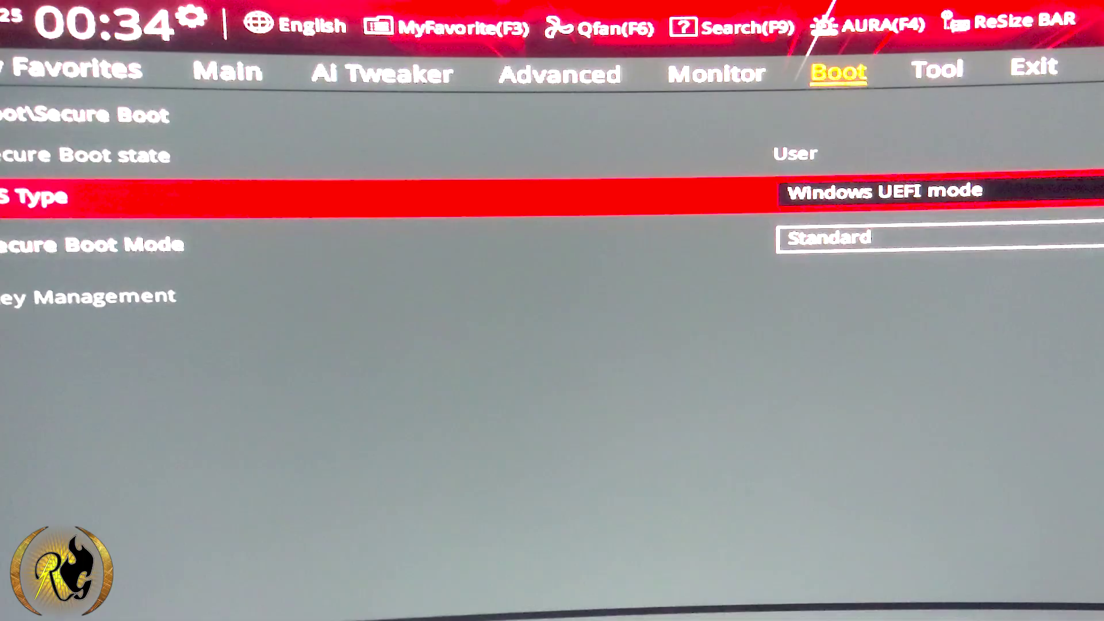
left_click(948, 194)
left_click(973, 245)
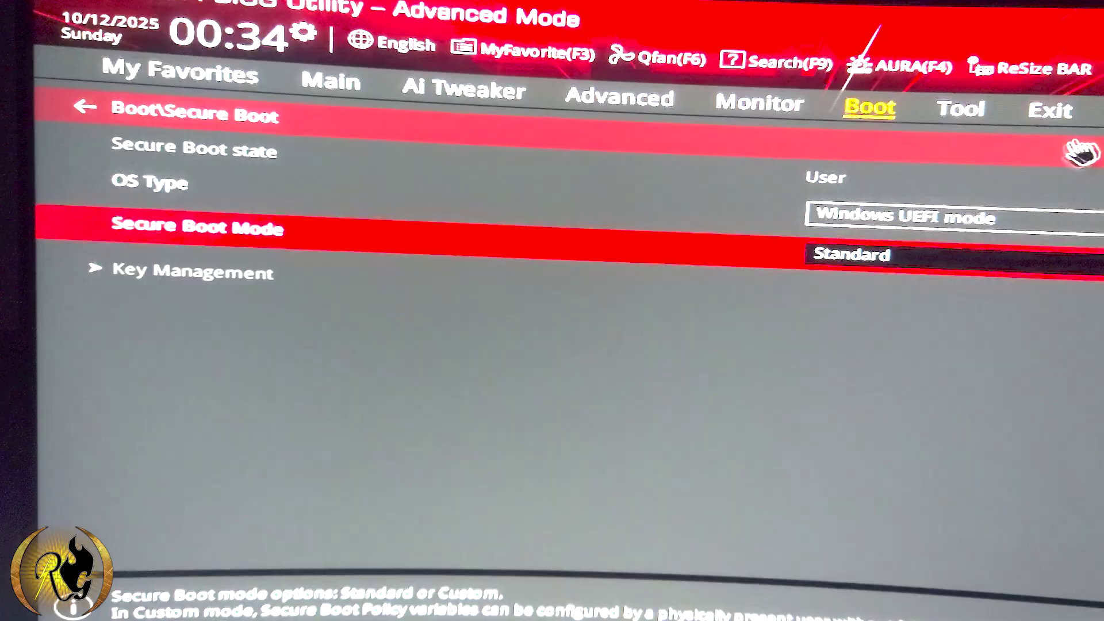
- Apply Save Changes & Reset from the BIOS Exit menu to reboot into Windows
left_click(1047, 108)
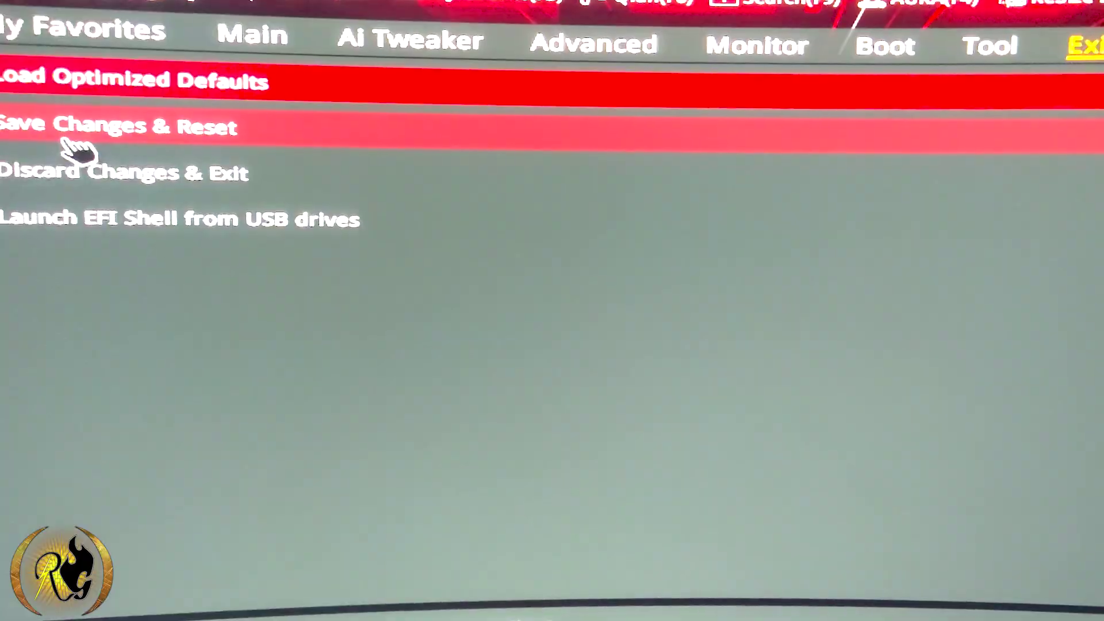
left_click(112, 121)
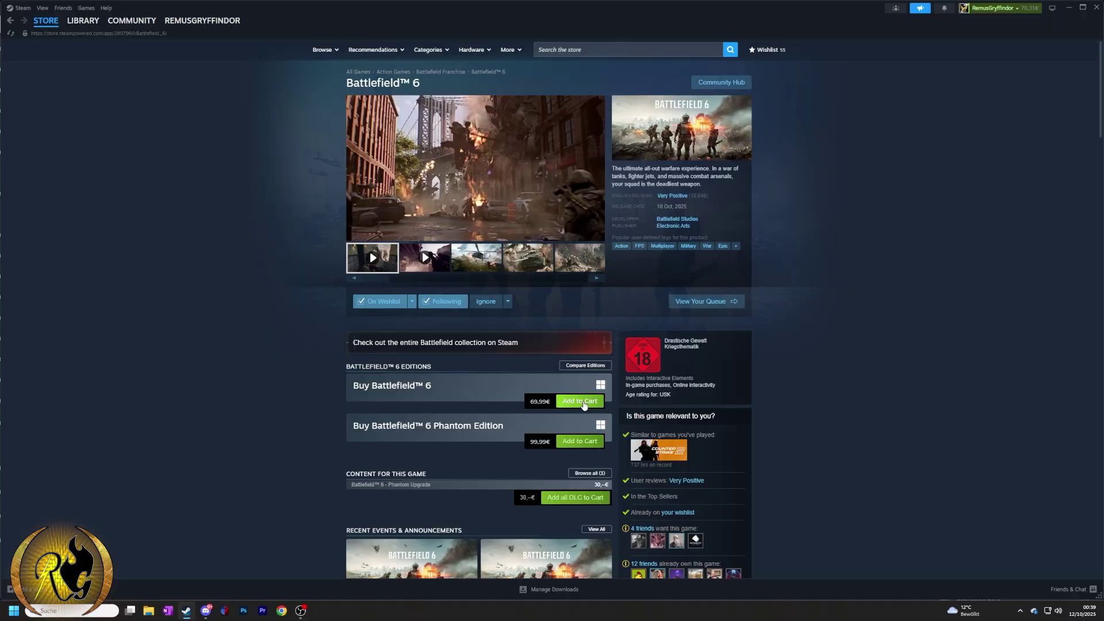
- Add the standard edition of Battlefield 6 to the Steam cart
left_click(584, 401)
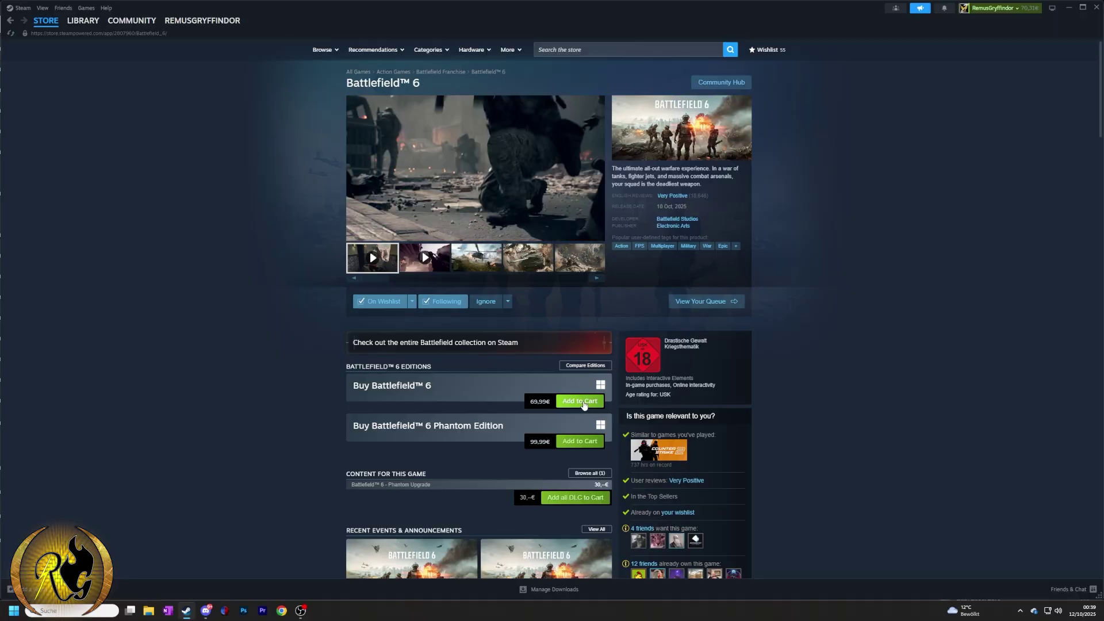